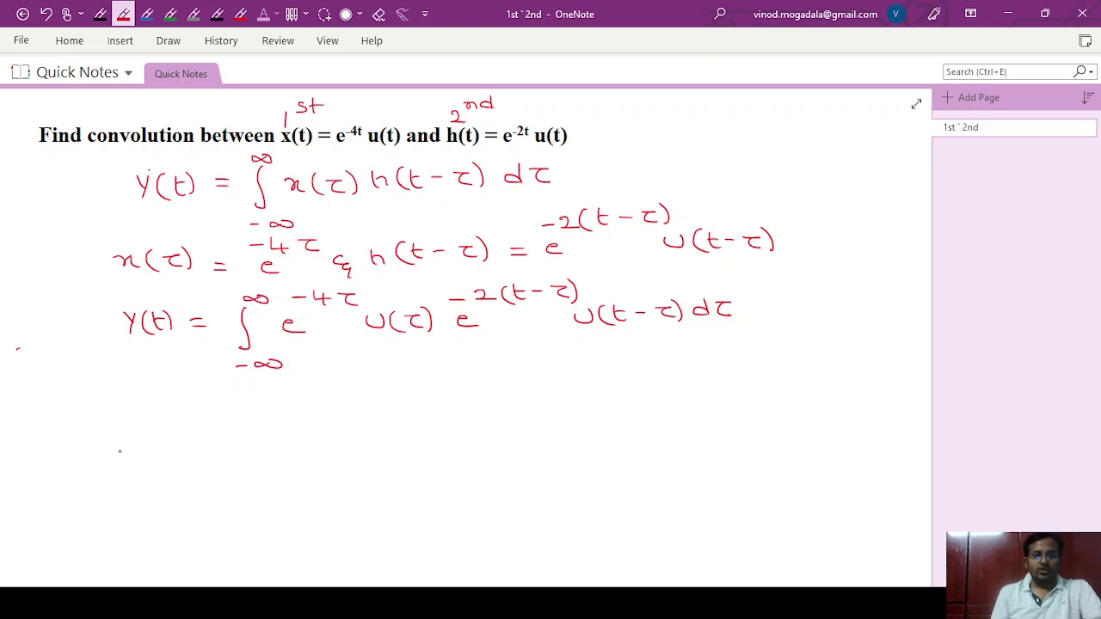
In red ink, write u(τ) = {1 for τ ≥ 0, 0 otherwise}
mouse_move(139, 410)
left_mouse_down()
mouse_move(159, 406)
mouse_move(174, 421)
mouse_move(256, 413)
mouse_move(270, 395)
mouse_move(277, 432)
mouse_move(294, 434)
left_mouse_up()
left_click_drag(304, 392, 304, 407)
mouse_move(365, 392)
left_mouse_down()
mouse_move(395, 404)
mouse_move(446, 398)
mouse_move(445, 389)
left_mouse_up()
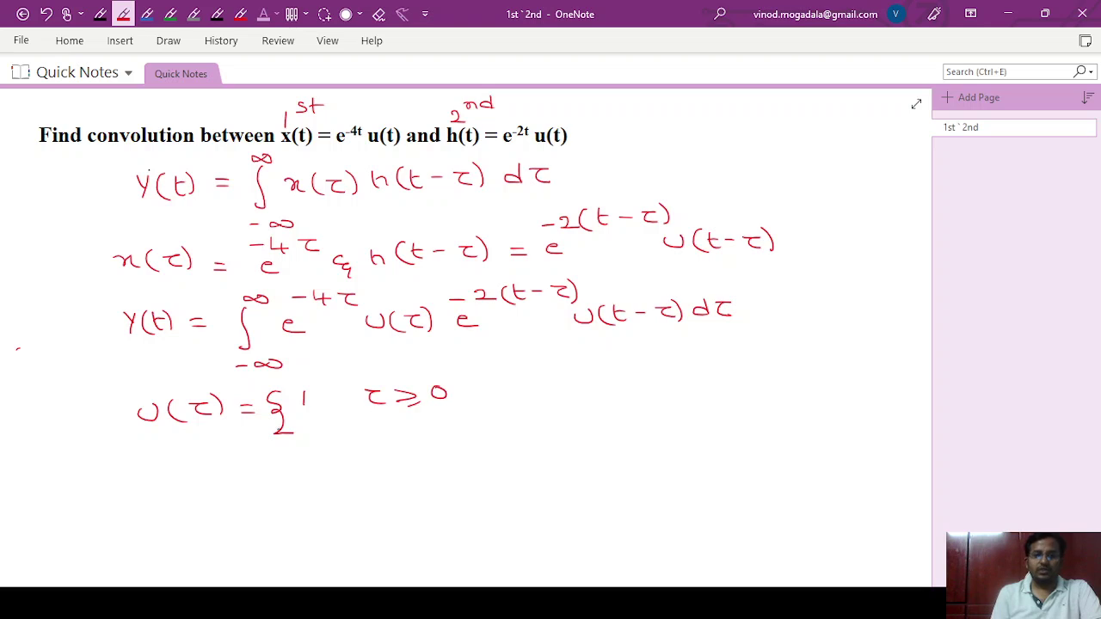
left_click_drag(308, 424, 305, 423)
left_click_drag(372, 428, 391, 436)
mouse_move(382, 430)
left_mouse_down()
mouse_move(411, 434)
mouse_move(513, 422)
left_mouse_up()
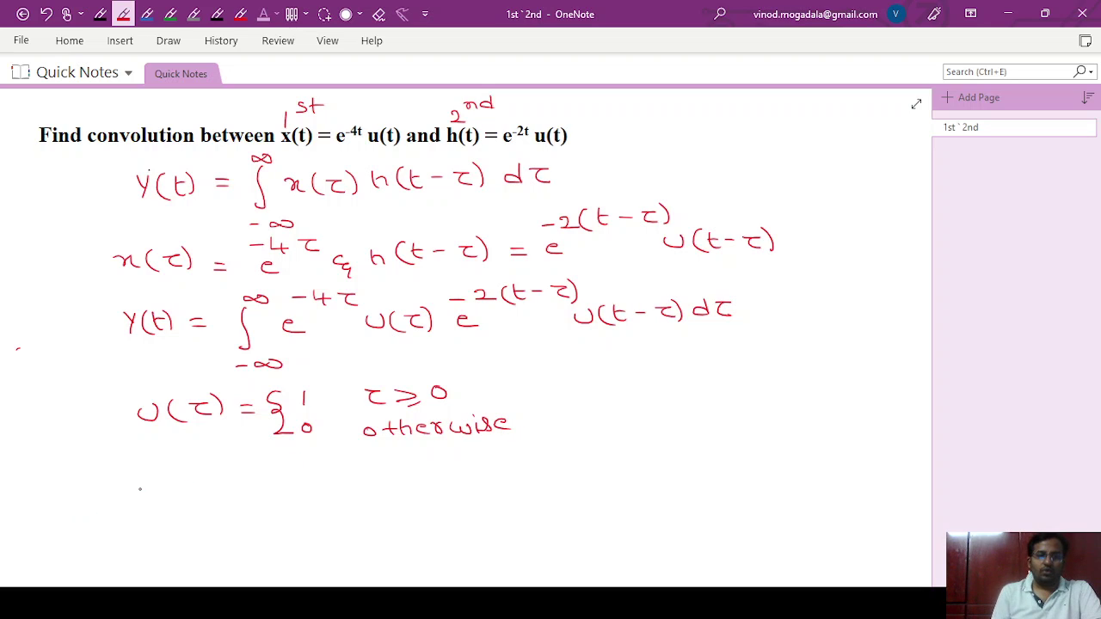
Below it, begin writing u(t − τ) = { with an opening brace
mouse_move(128, 488)
left_mouse_down()
mouse_move(146, 490)
mouse_move(157, 511)
mouse_move(176, 494)
left_mouse_up()
mouse_move(183, 495)
left_mouse_down()
mouse_move(222, 488)
mouse_move(217, 506)
mouse_move(237, 508)
mouse_move(269, 491)
left_mouse_up()
mouse_move(256, 498)
left_mouse_down()
mouse_move(281, 483)
mouse_move(286, 522)
mouse_move(307, 522)
left_mouse_up()
Finish the brace and write the top row: 1 for t − τ ≥
left_click(306, 488)
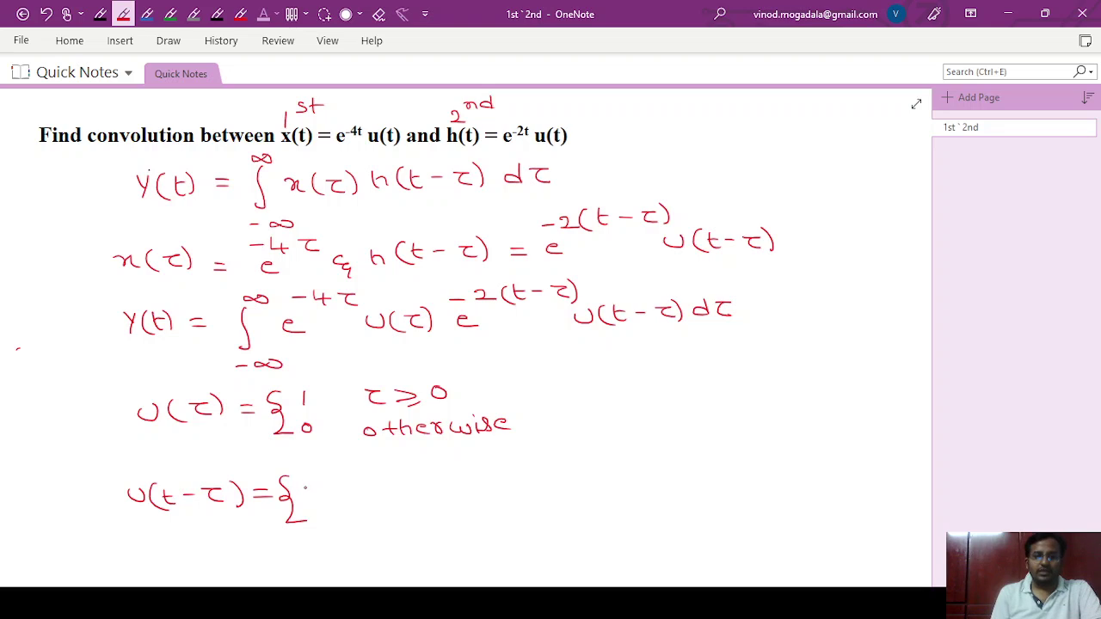
left_click_drag(314, 478, 317, 491)
mouse_move(387, 474)
left_mouse_down()
mouse_move(388, 487)
mouse_move(404, 487)
left_mouse_up()
left_click(406, 480)
left_click_drag(386, 480, 468, 470)
mouse_move(457, 470)
left_mouse_down()
mouse_move(469, 486)
mouse_move(515, 478)
mouse_move(492, 486)
mouse_move(538, 469)
left_mouse_up()
Complete t − τ ≥ 0, write '0 otherwise' below, and circle dτ in the integral
left_click_drag(328, 510, 329, 510)
mouse_move(401, 507)
left_mouse_down()
mouse_move(393, 513)
mouse_move(420, 516)
left_mouse_up()
left_click_drag(410, 511, 506, 515)
mouse_move(518, 504)
left_mouse_down()
mouse_move(511, 515)
mouse_move(538, 513)
left_mouse_up()
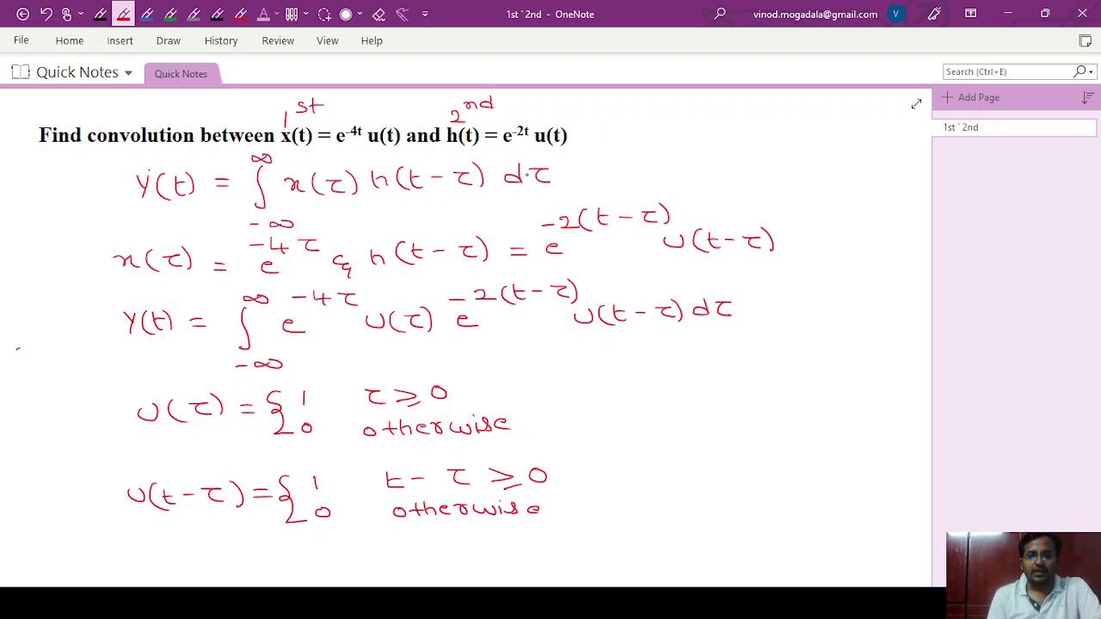
mouse_move(545, 157)
left_mouse_down()
mouse_move(511, 155)
mouse_move(504, 189)
mouse_move(540, 196)
mouse_move(562, 173)
mouse_move(543, 157)
left_mouse_up()
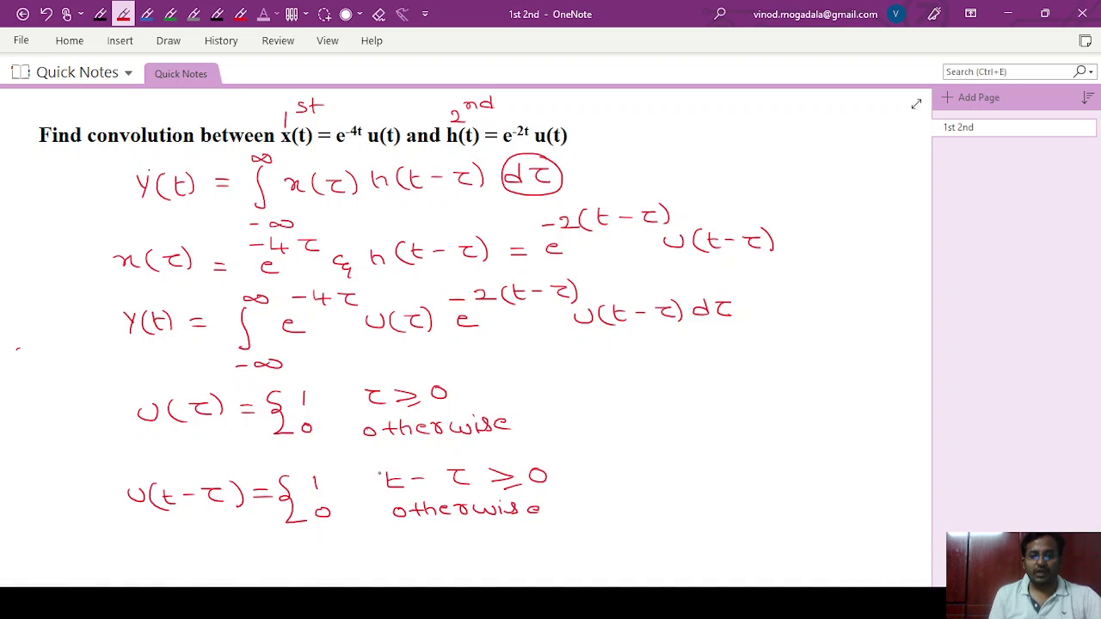
Box t − τ ≥ 0 in red and write ⇒ t ≥ τ / τ ≤ t beside it
mouse_move(374, 463)
left_mouse_down()
mouse_move(382, 493)
mouse_move(568, 491)
left_mouse_up()
mouse_move(379, 461)
left_mouse_down()
mouse_move(540, 459)
mouse_move(566, 480)
mouse_move(560, 488)
mouse_move(600, 470)
mouse_move(591, 481)
left_mouse_up()
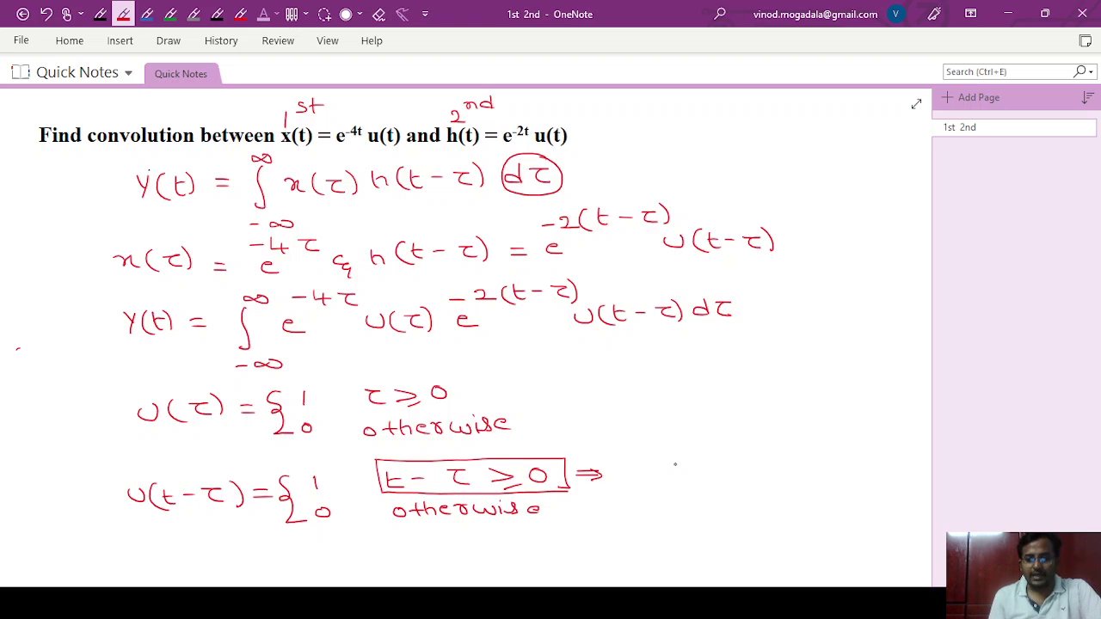
mouse_move(626, 465)
left_mouse_down()
mouse_move(643, 481)
mouse_move(647, 470)
mouse_move(667, 481)
mouse_move(727, 463)
mouse_move(739, 491)
mouse_move(779, 465)
mouse_move(780, 481)
mouse_move(819, 483)
mouse_move(843, 479)
mouse_move(847, 468)
left_mouse_up()
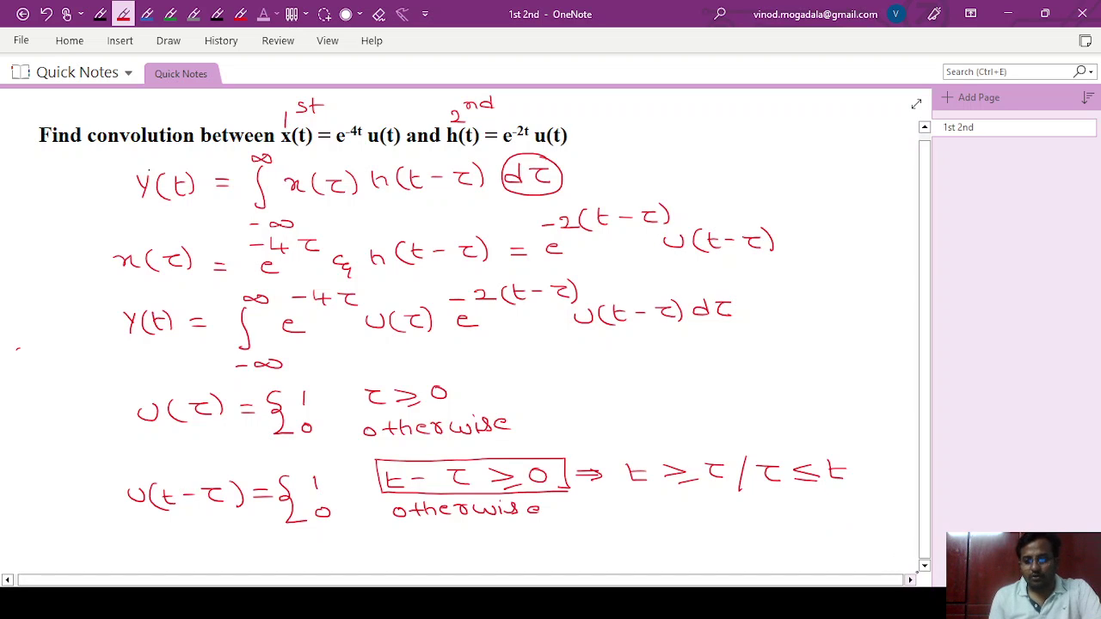
Below the equations, sketch red axes with the horizontal one labelled τ and an upward arrowhead
scroll(927, 573, "down", 3)
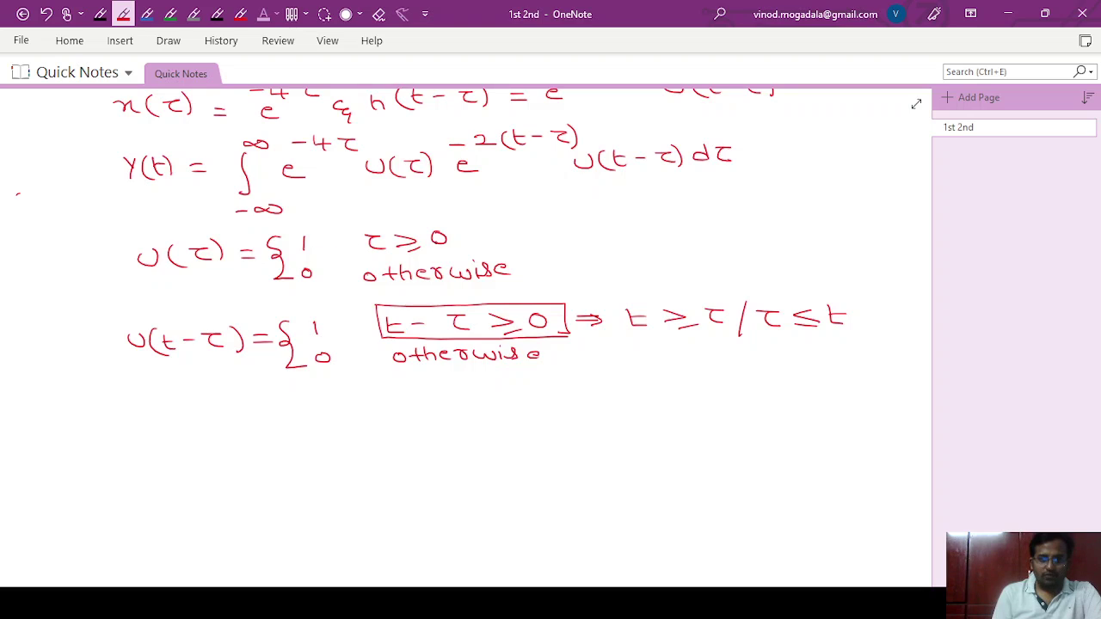
mouse_move(208, 398)
left_mouse_down()
mouse_move(208, 504)
mouse_move(230, 483)
mouse_move(482, 472)
mouse_move(475, 468)
mouse_move(522, 480)
left_mouse_up()
left_click_drag(512, 480, 517, 493)
left_click_drag(196, 408, 215, 409)
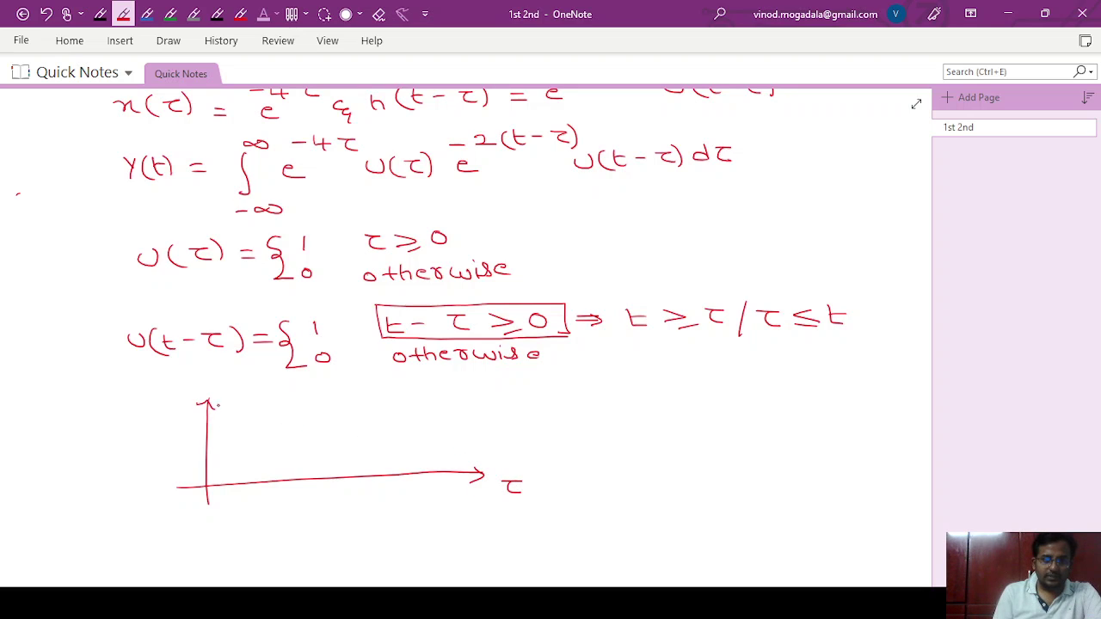
In black ink, plot the step at height 1 starting from 0, with an arrow labelled u(τ)
left_click(216, 14)
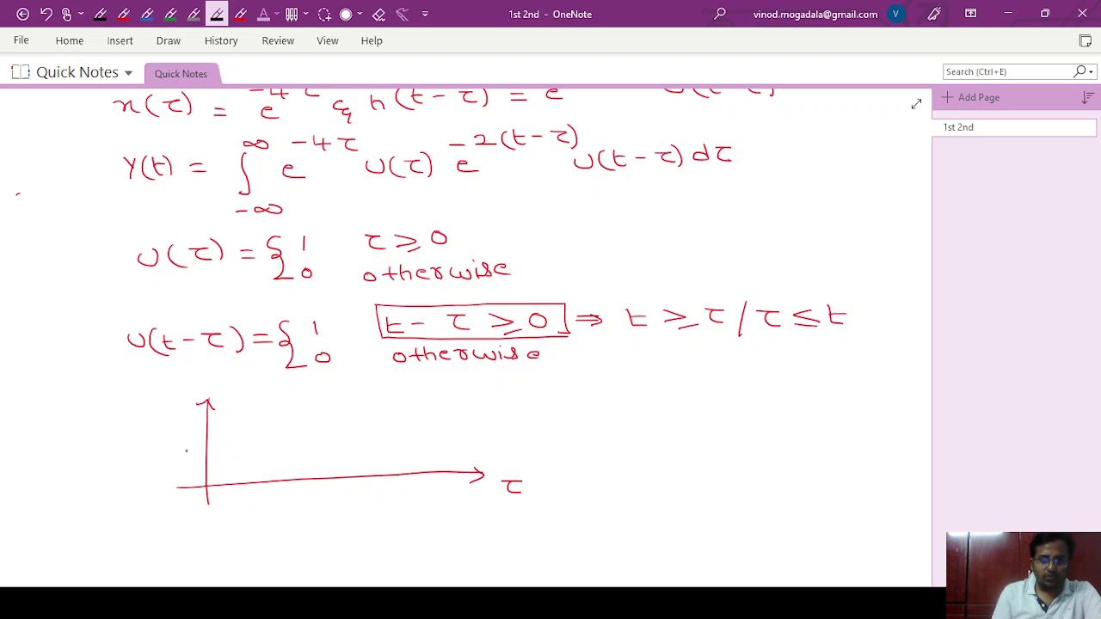
left_click_drag(203, 422, 394, 412)
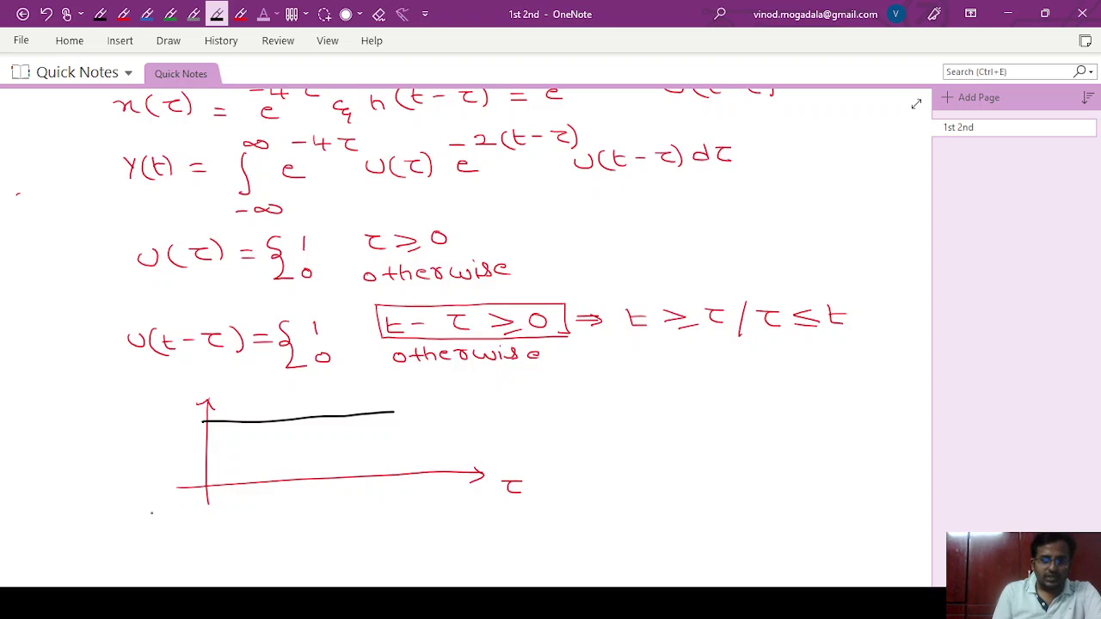
left_click_drag(187, 497, 187, 498)
left_click_drag(354, 409, 422, 400)
left_click_drag(352, 406, 369, 411)
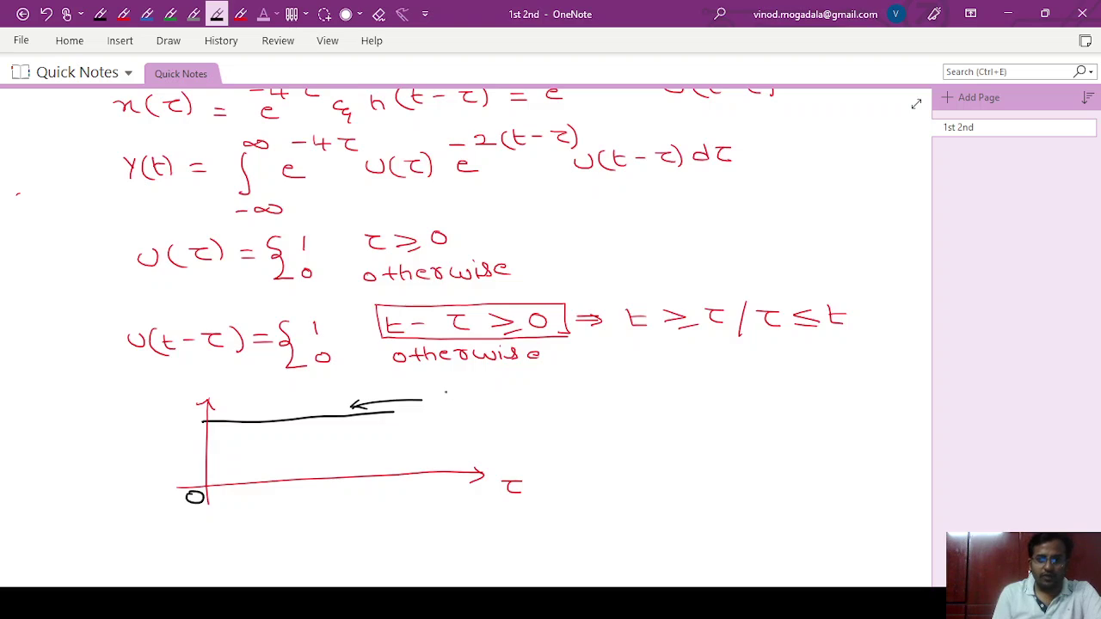
mouse_move(440, 392)
left_mouse_down()
mouse_move(463, 389)
mouse_move(470, 401)
mouse_move(500, 386)
left_mouse_up()
mouse_move(492, 386)
left_mouse_down()
mouse_move(490, 398)
mouse_move(505, 398)
left_mouse_up()
left_click_drag(510, 382, 515, 399)
left_click_drag(394, 413, 570, 408)
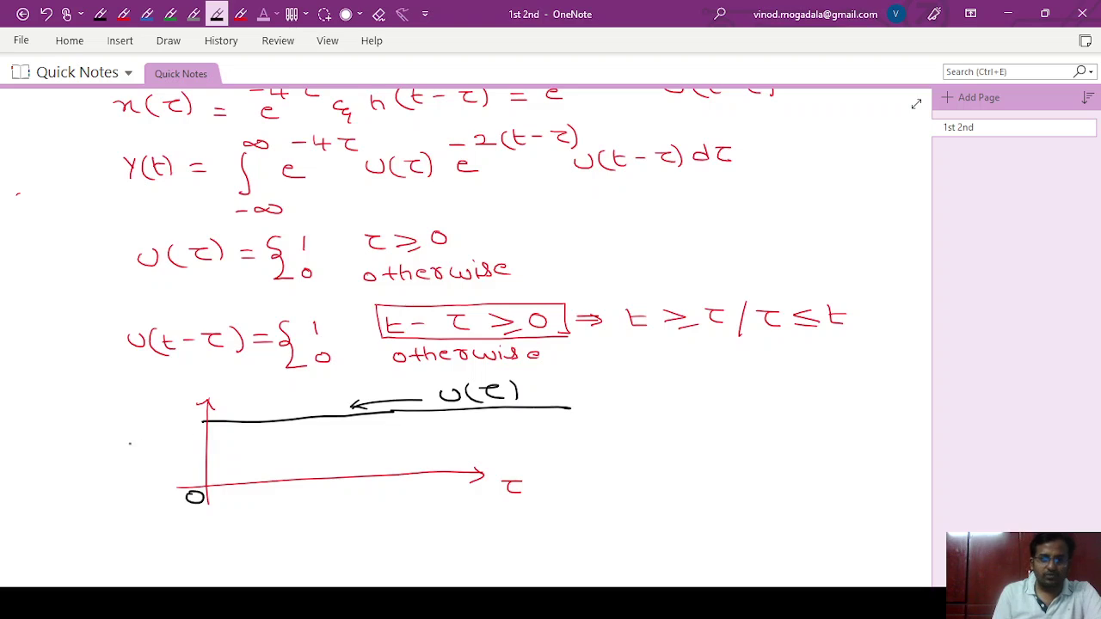
left_click_drag(172, 421, 189, 432)
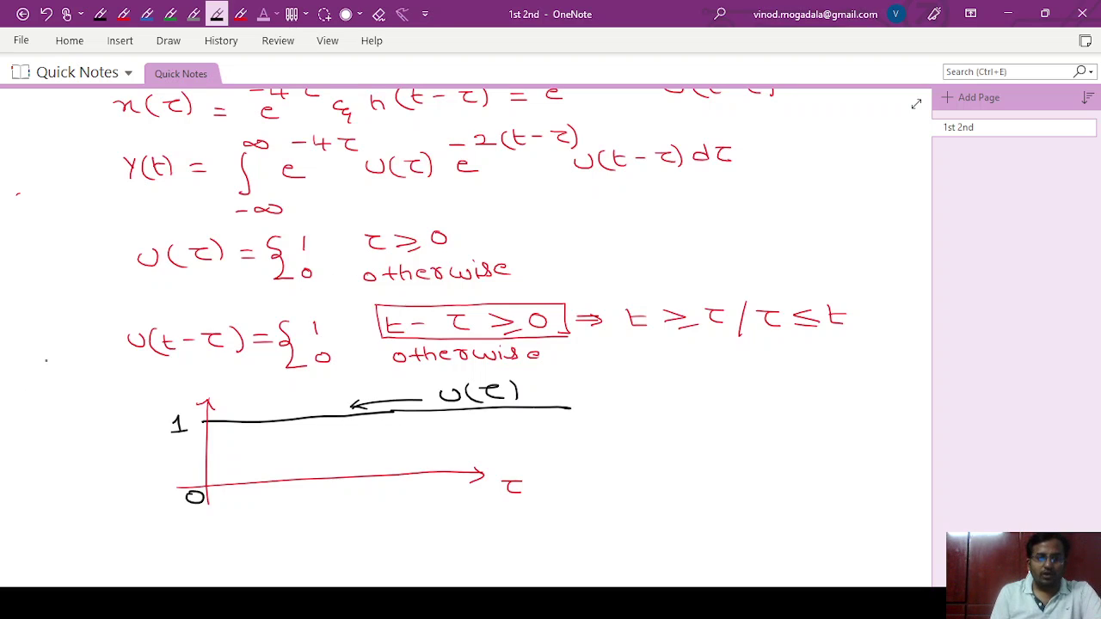
Underline u(t − τ), add a stroke between its 1 and 0 rows, and box τ ≤ t
left_click_drag(143, 365, 234, 365)
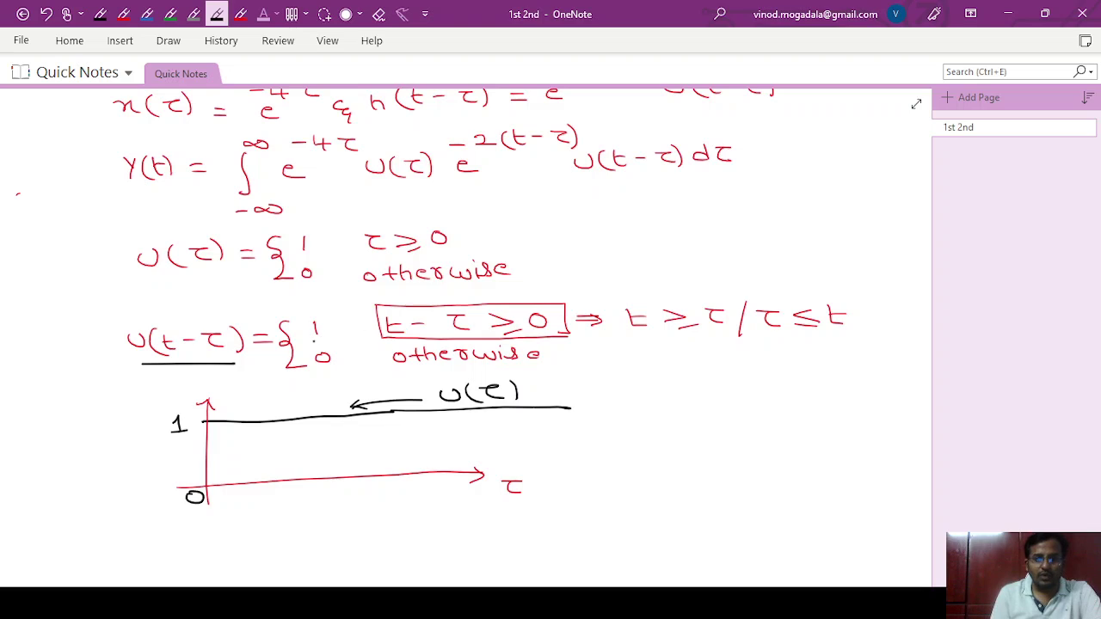
left_click_drag(308, 343, 334, 342)
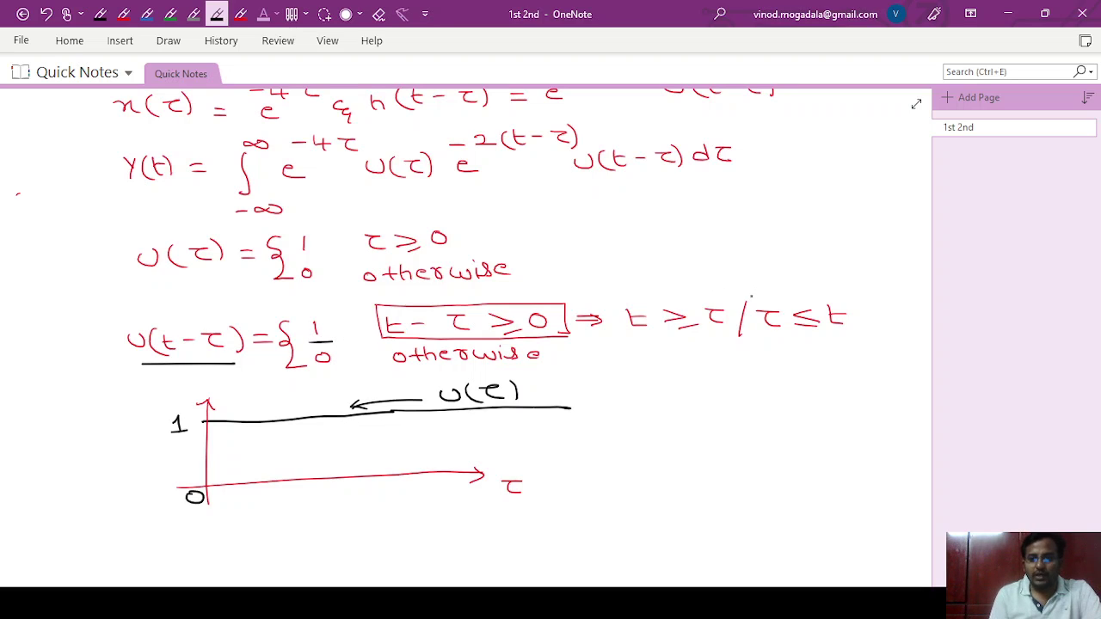
mouse_move(754, 298)
left_mouse_down()
mouse_move(756, 340)
mouse_move(856, 342)
left_mouse_up()
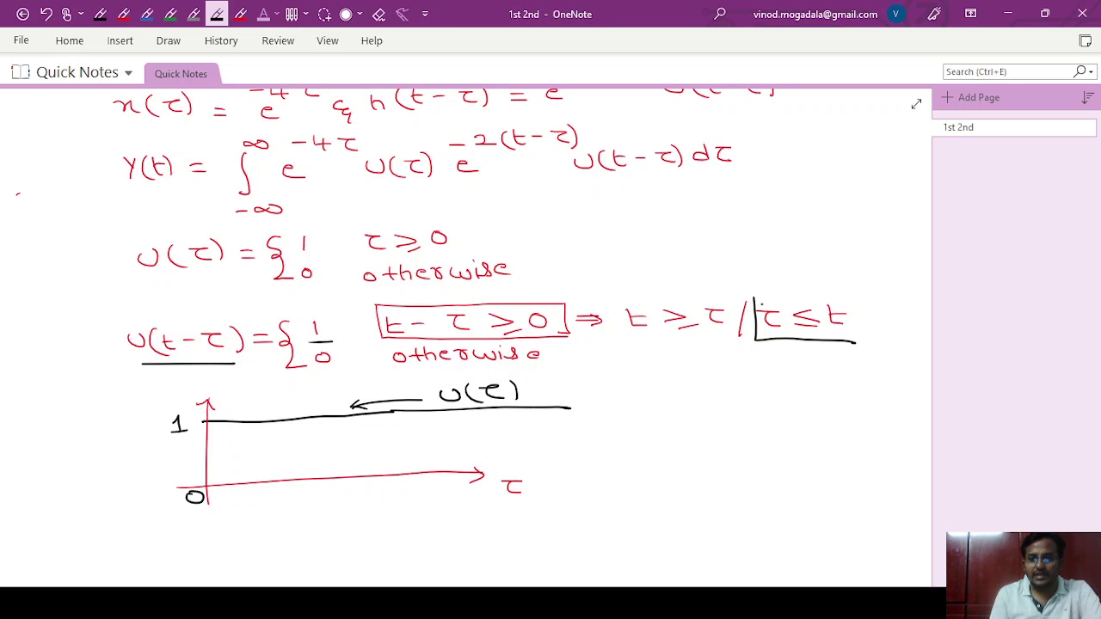
mouse_move(750, 295)
left_mouse_down()
mouse_move(856, 297)
mouse_move(861, 339)
mouse_move(848, 345)
left_mouse_up()
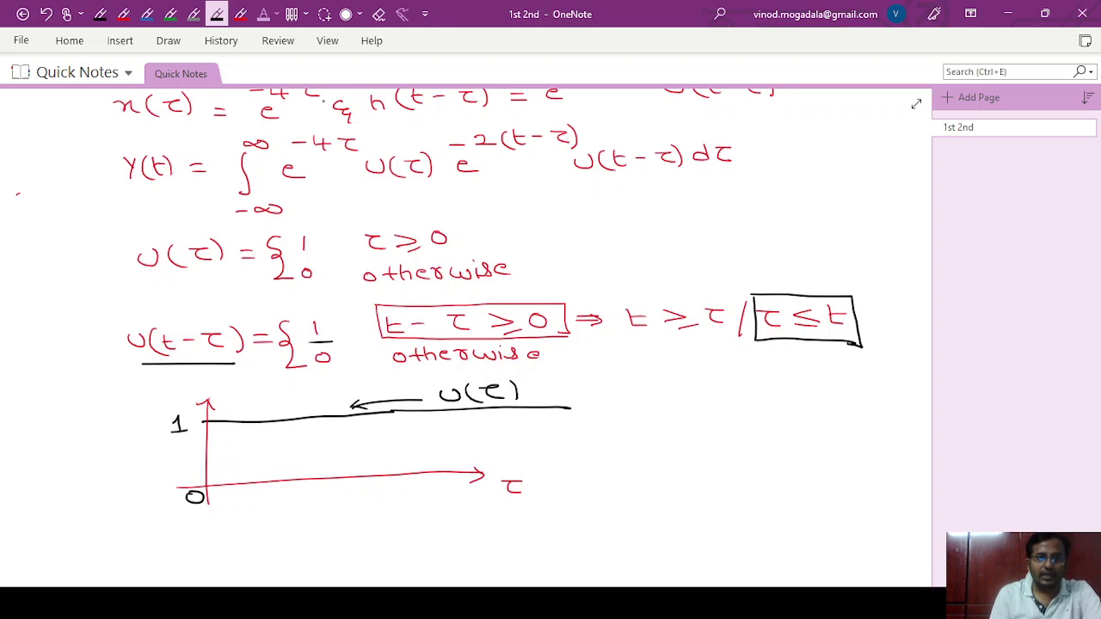
In blue ink, mark a point labelled t on the τ axis and box u(t − τ)
left_click(146, 20)
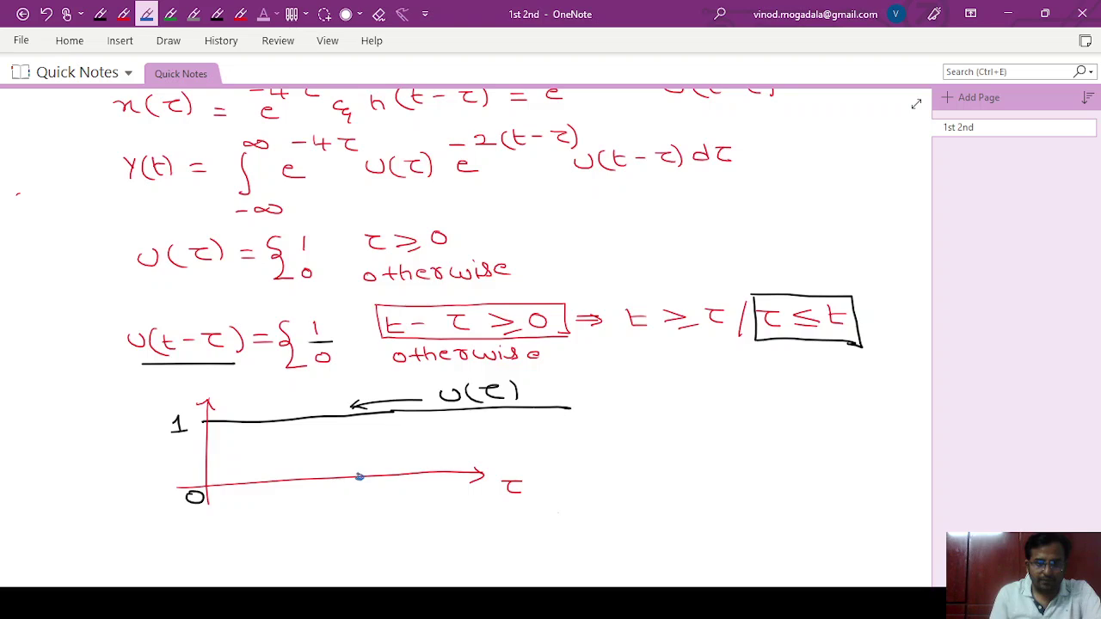
mouse_move(361, 497)
left_mouse_down()
mouse_move(362, 510)
mouse_move(373, 501)
left_mouse_up()
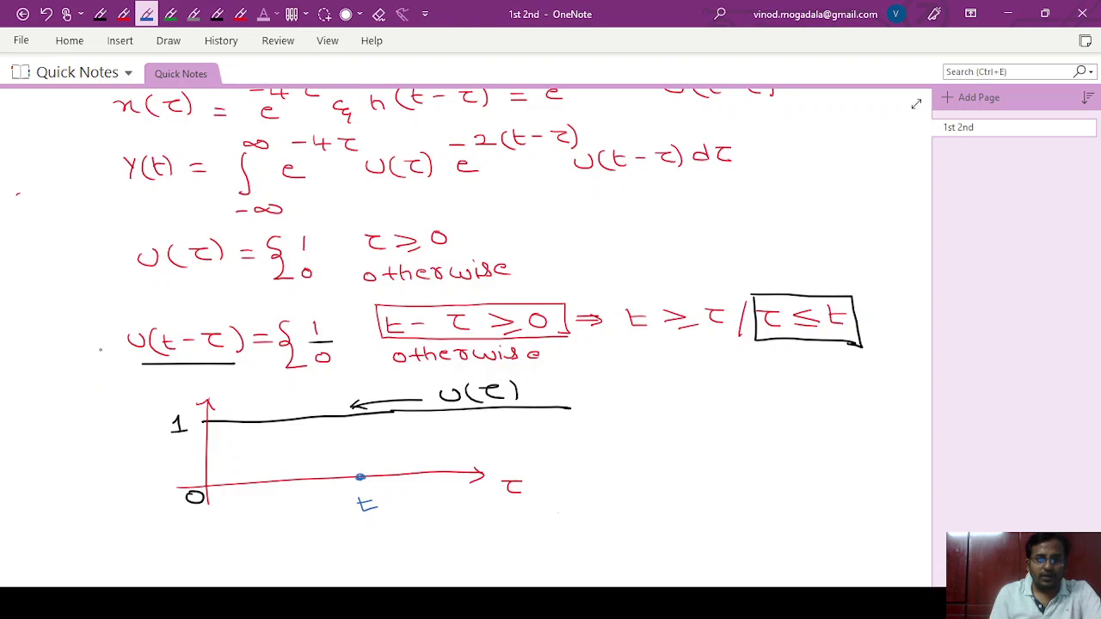
mouse_move(110, 326)
left_mouse_down()
mouse_move(109, 366)
mouse_move(247, 364)
left_mouse_up()
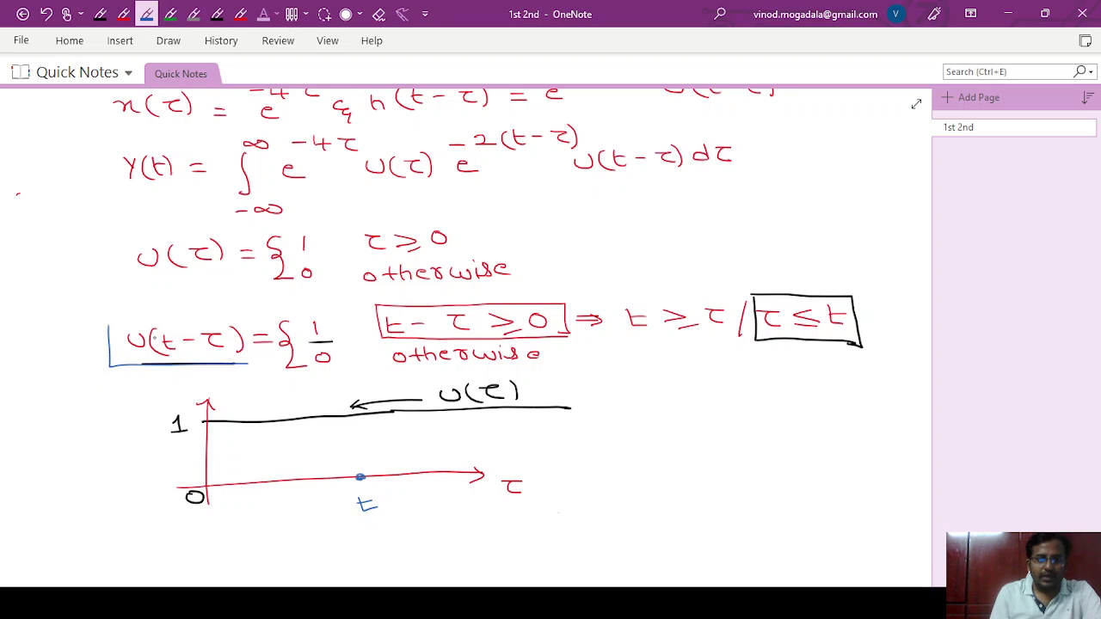
mouse_move(102, 324)
left_mouse_down()
mouse_move(244, 317)
mouse_move(254, 366)
left_mouse_up()
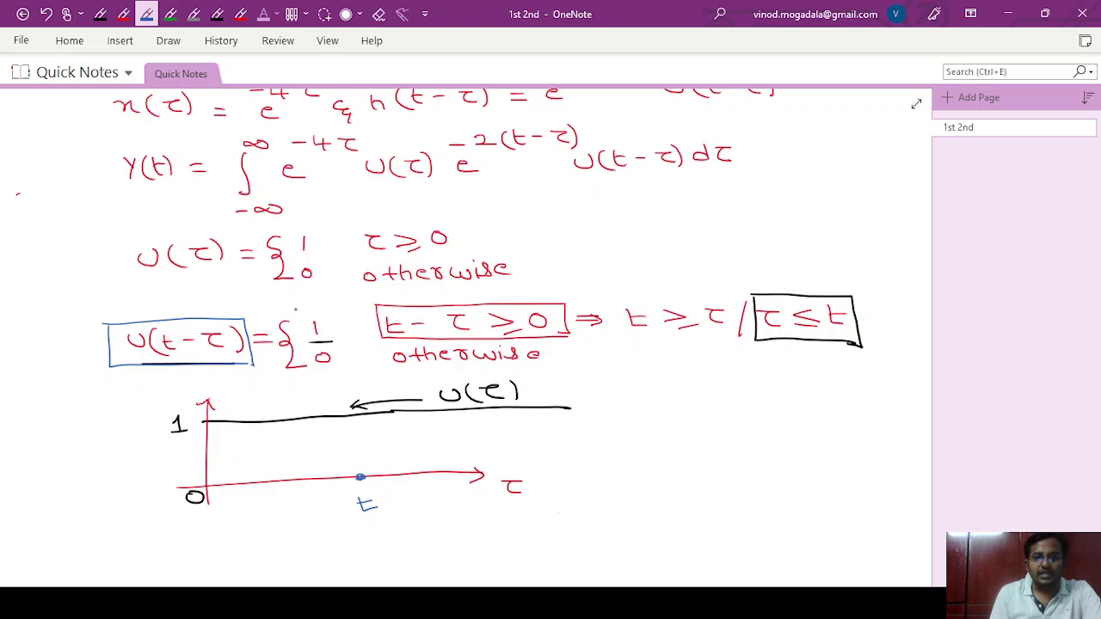